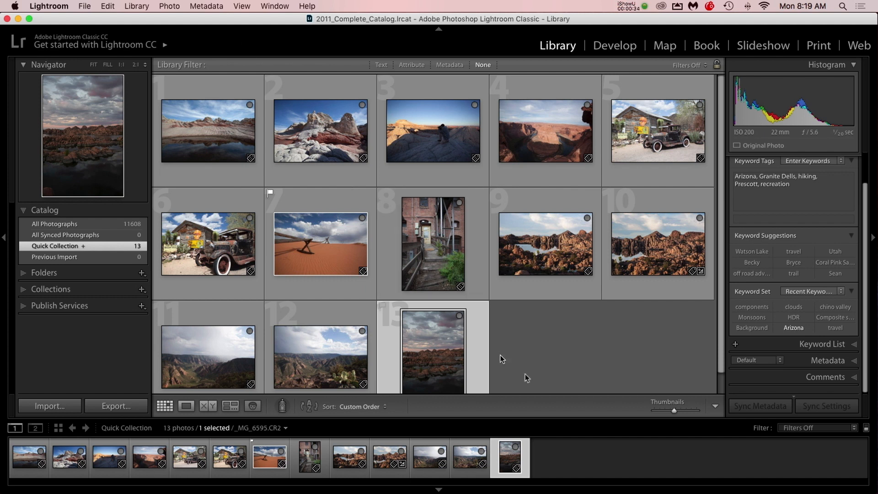
Deselect the photo and cycle through the grid cell display styles
left_click(553, 343)
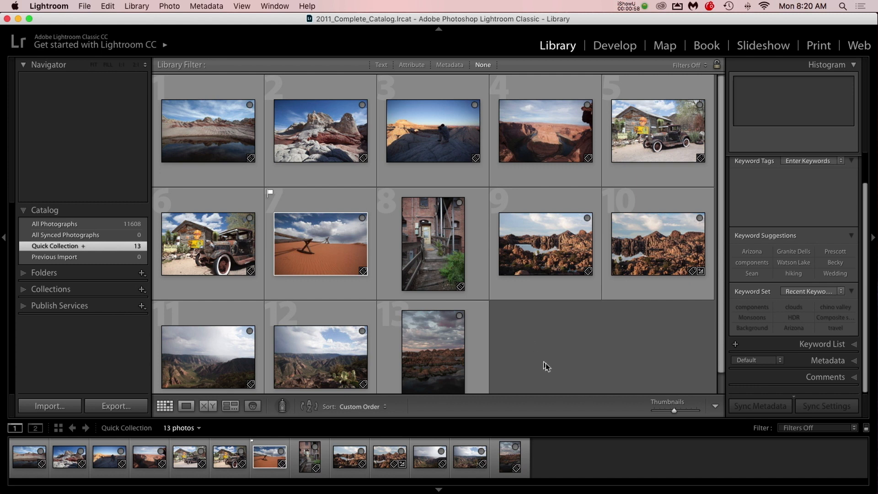
key("j")
key("j")
key("j")
key("j")
key("j")
key("j")
left_click(576, 320)
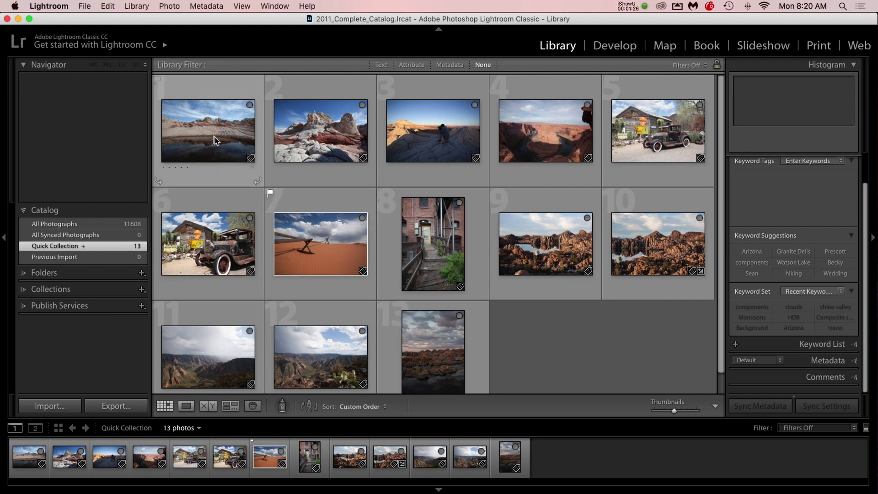
Open the first photo in the grid, _MG_6370.CR2, for developing and bring up its Basic adjustments
mouse_move(216, 140)
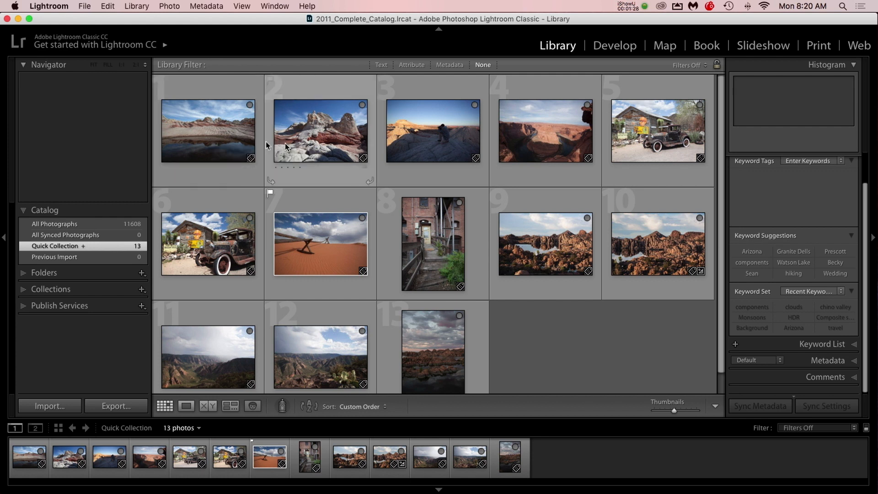
double_click(196, 126)
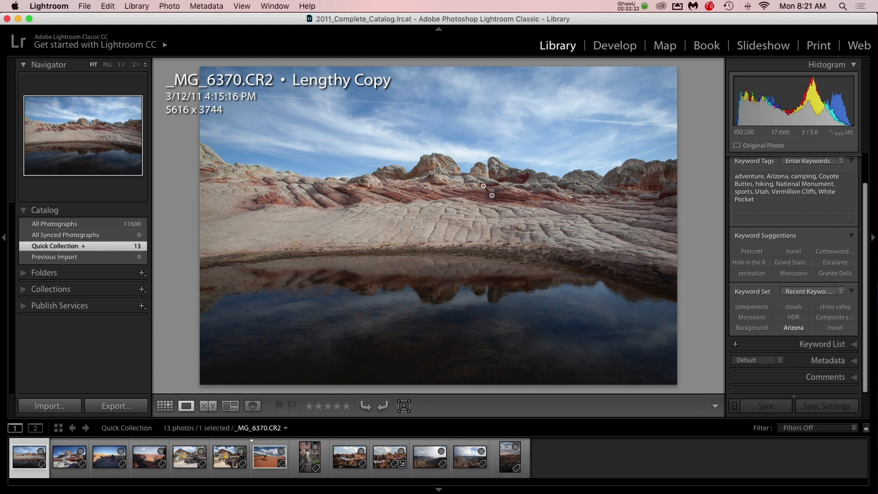
key("d")
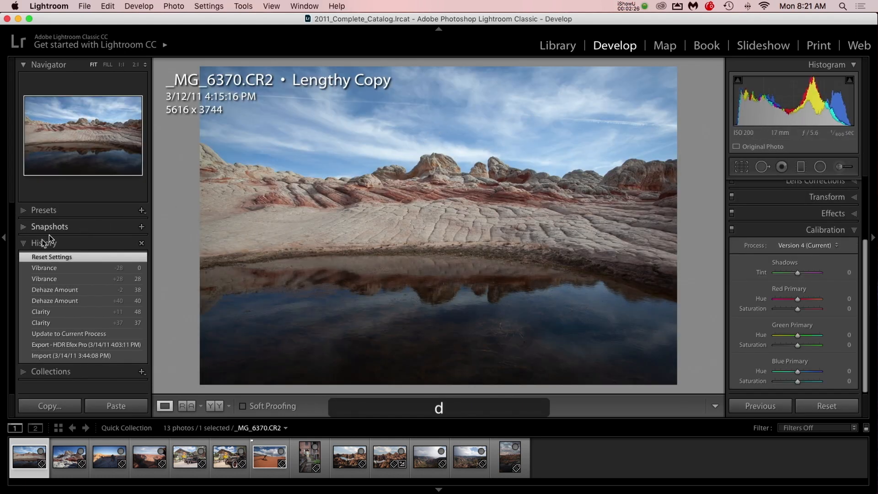
left_click(23, 243)
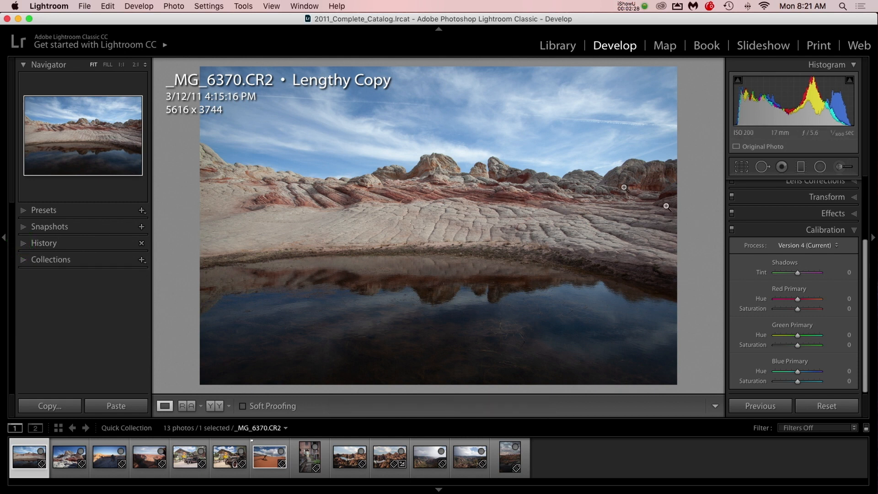
left_click(856, 181)
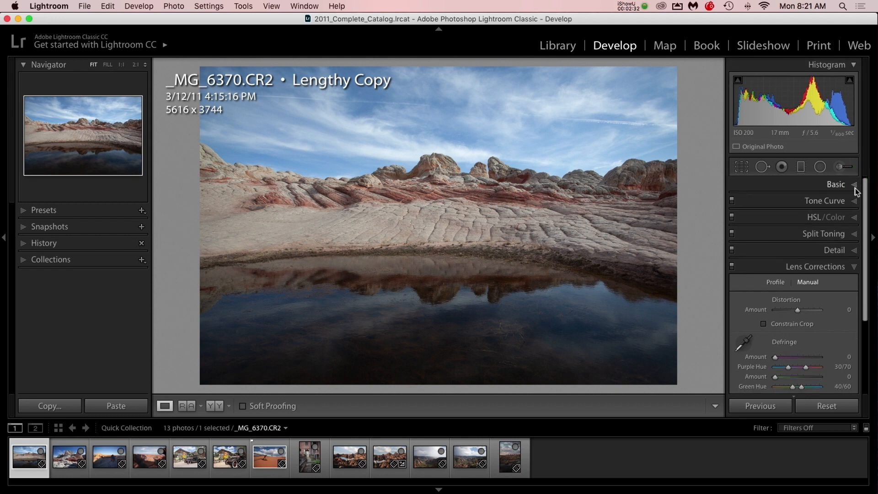
left_click(854, 188)
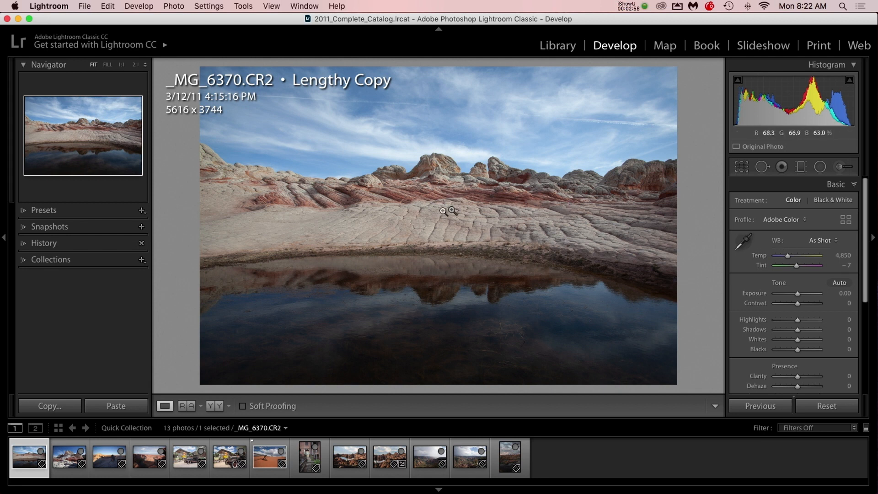
Set the photo's Clarity to +18 and Dehaze to +20
scroll(738, 322, "down", 1)
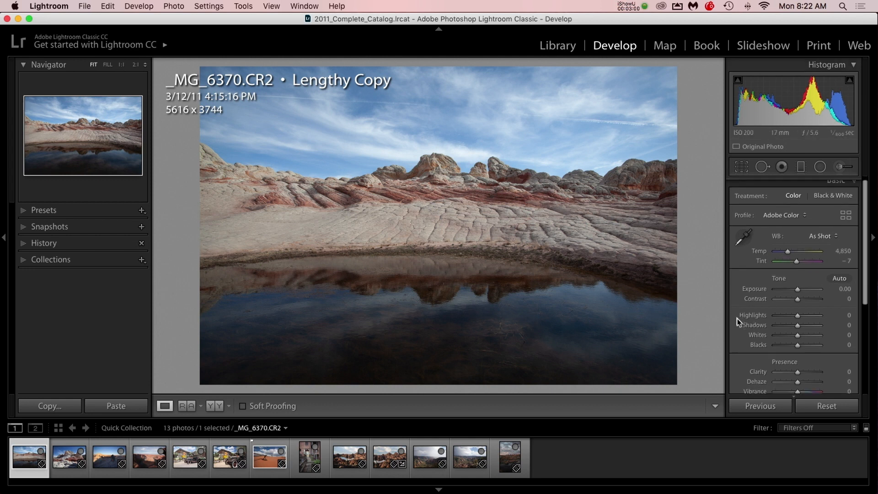
scroll(737, 321, "down", 1)
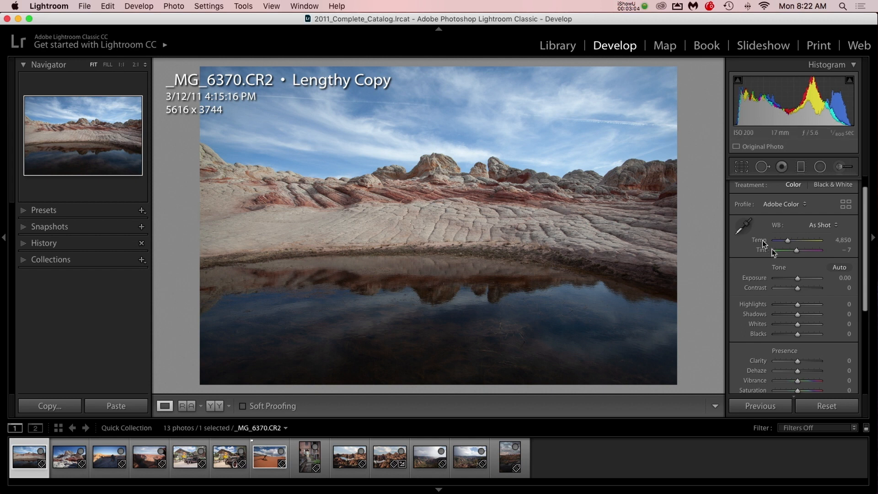
scroll(772, 249, "down", 3)
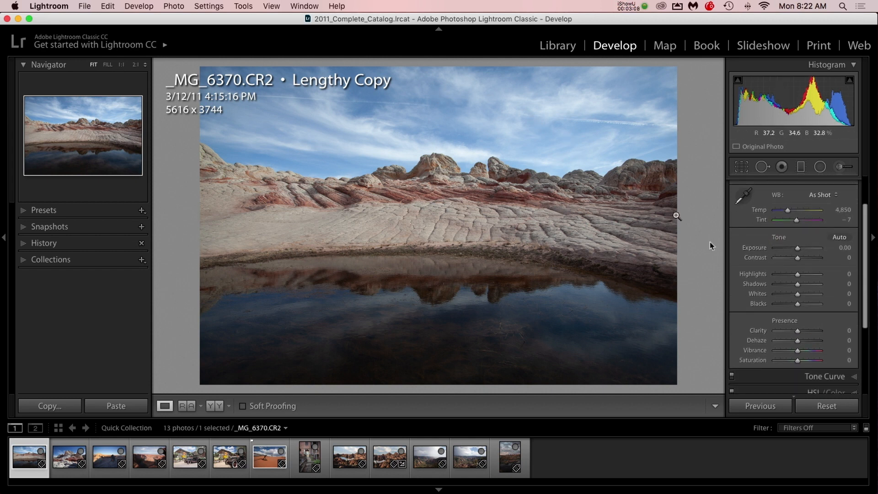
left_click_drag(796, 331, 801, 341)
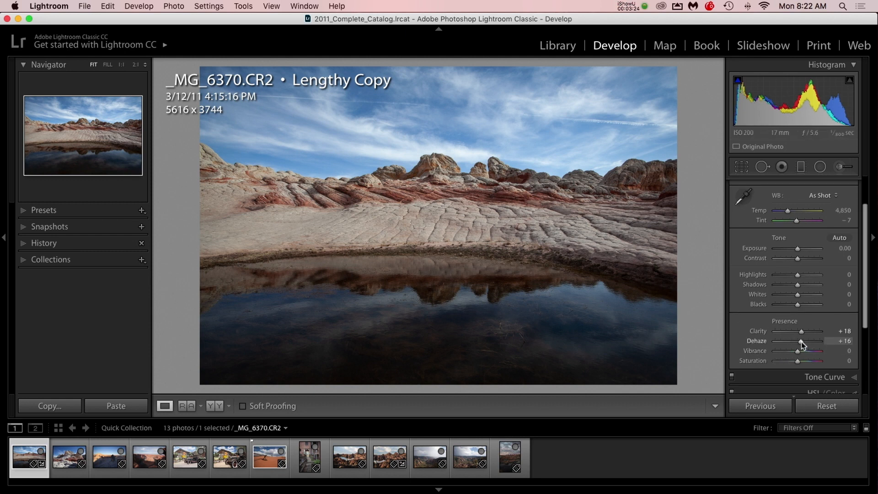
left_click_drag(800, 341, 803, 343)
scroll(803, 344, "up", 1)
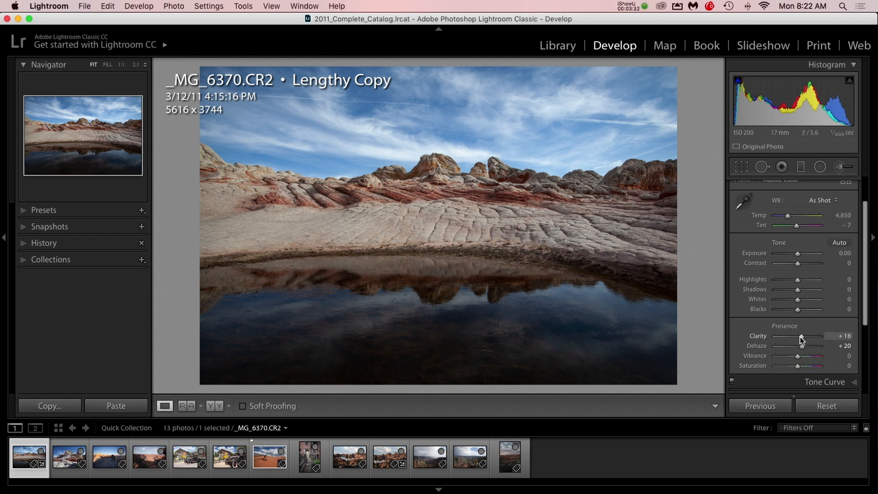
Compare the photo before and after side by side at a larger size, and return to the single-image view
left_click(214, 407)
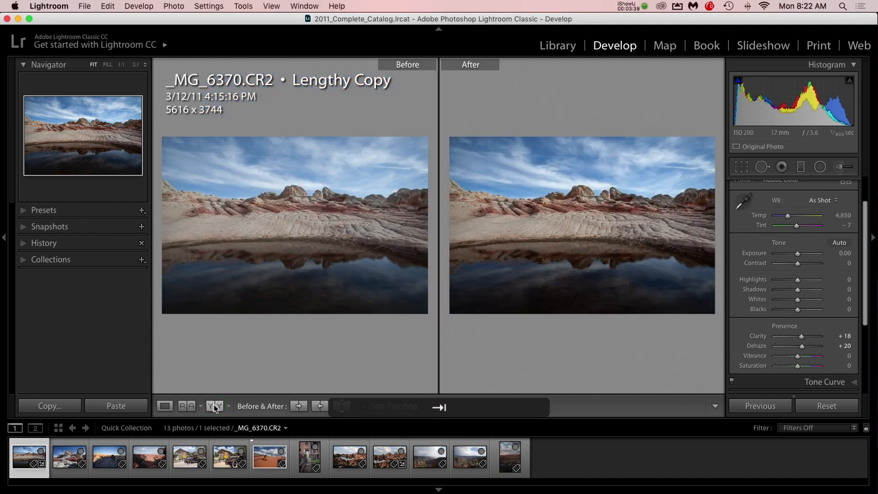
key("Tab")
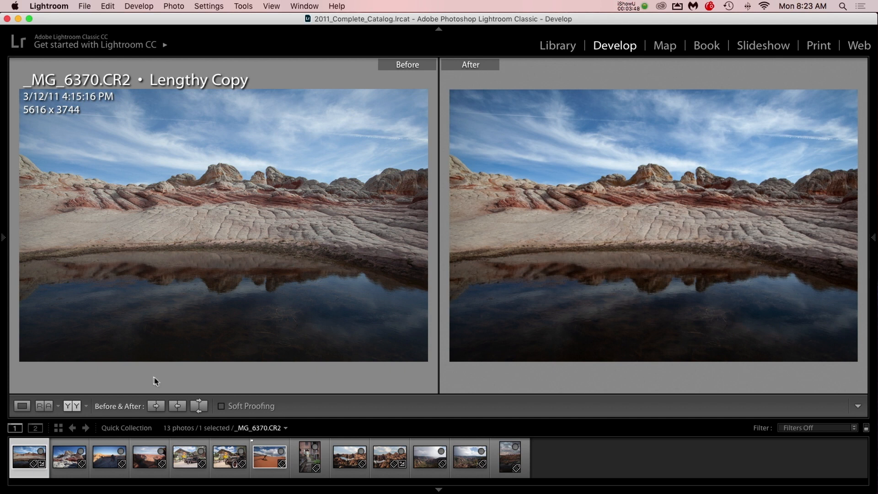
left_click(24, 407)
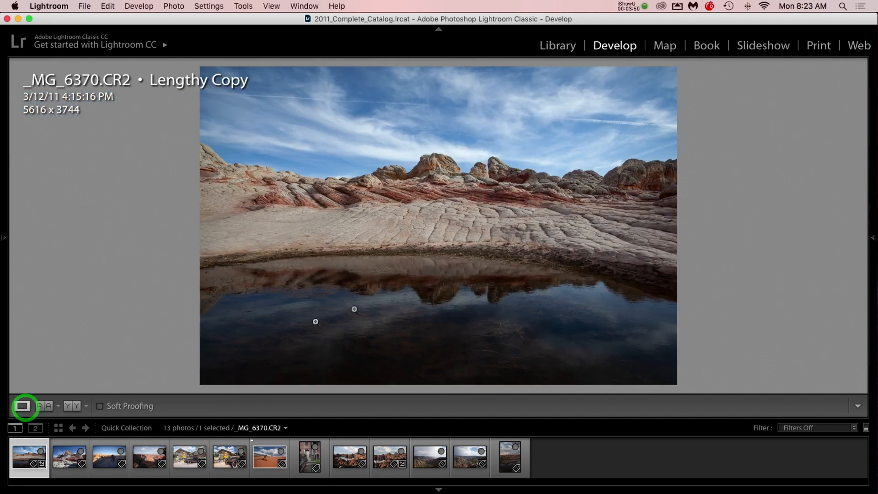
key("Tab")
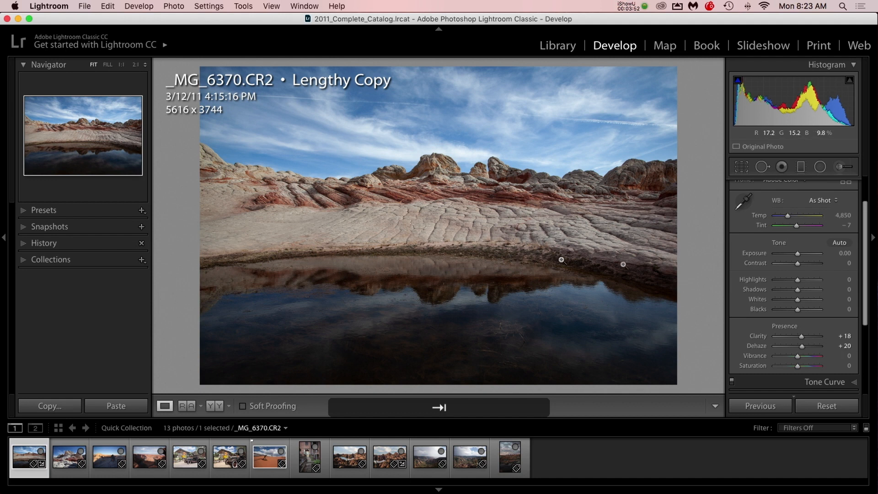
Try Saturation at +58, reset it, set Vibrance to +26 instead, and check the rocks up close
left_click(811, 368)
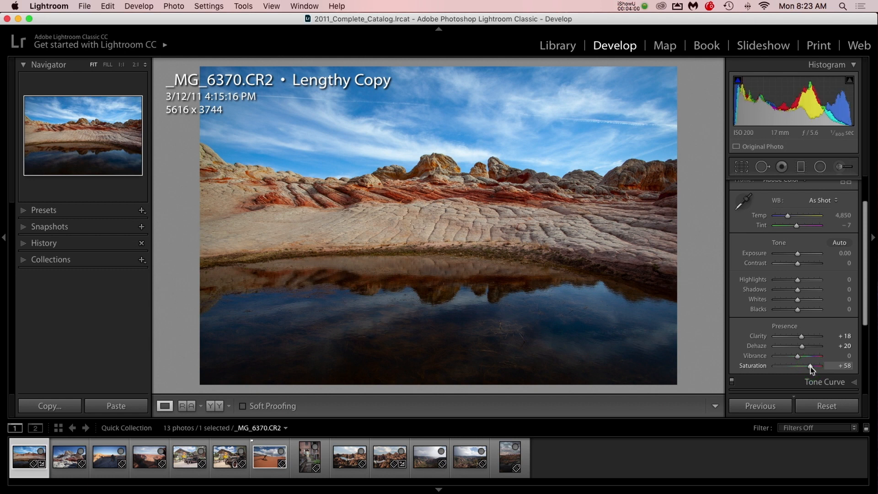
double_click(756, 368)
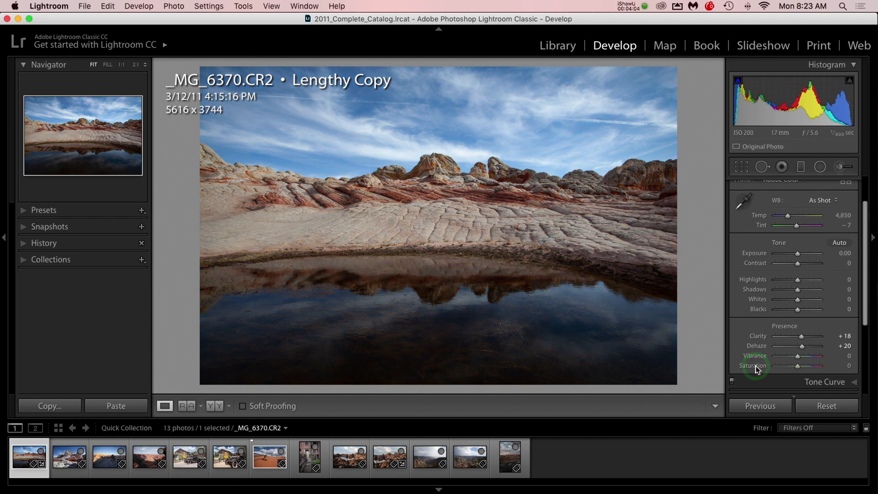
left_click(803, 358)
left_click_drag(803, 358, 802, 358)
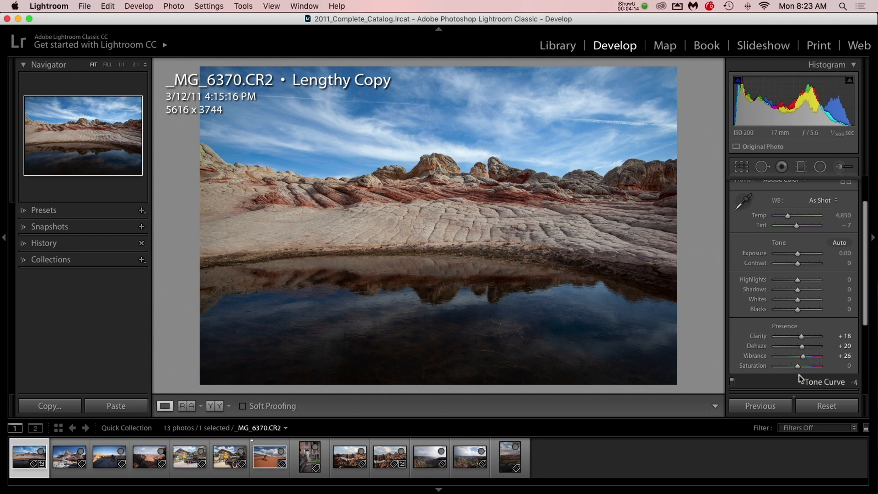
left_click(446, 167)
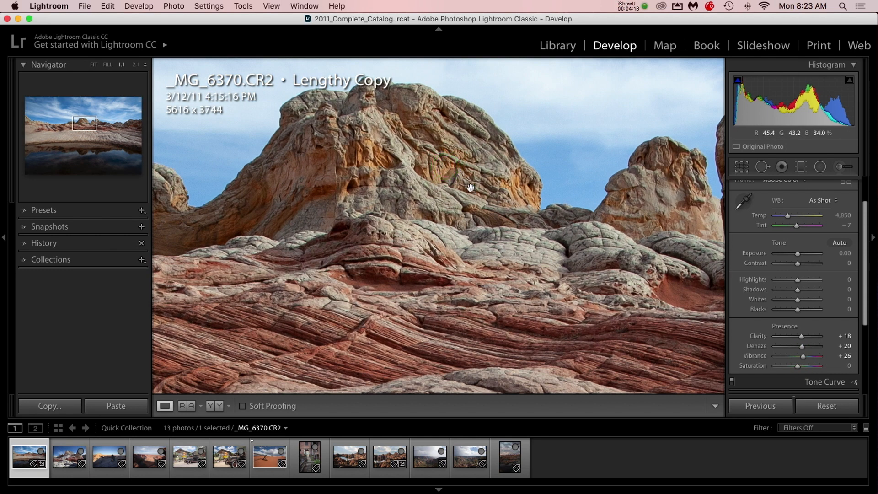
left_click(470, 187)
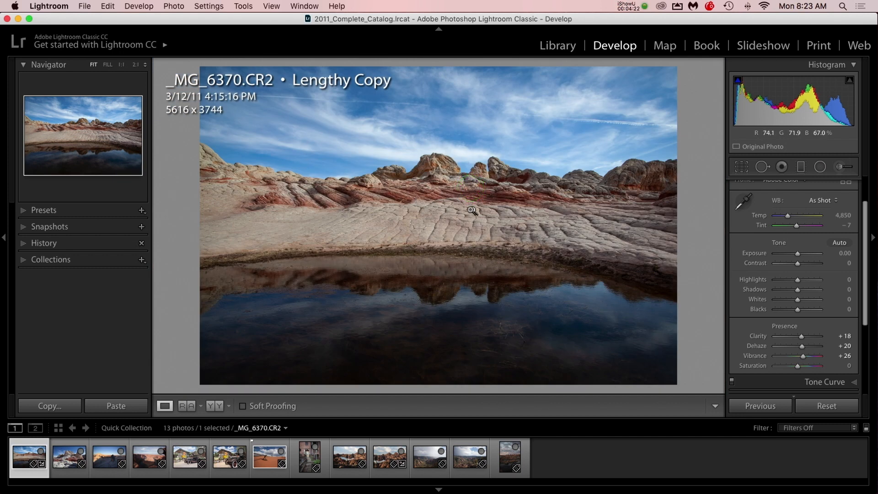
Paint over the sky with the Adjustment Brush at an Exposure of -0.32
scroll(778, 220, "up", 2)
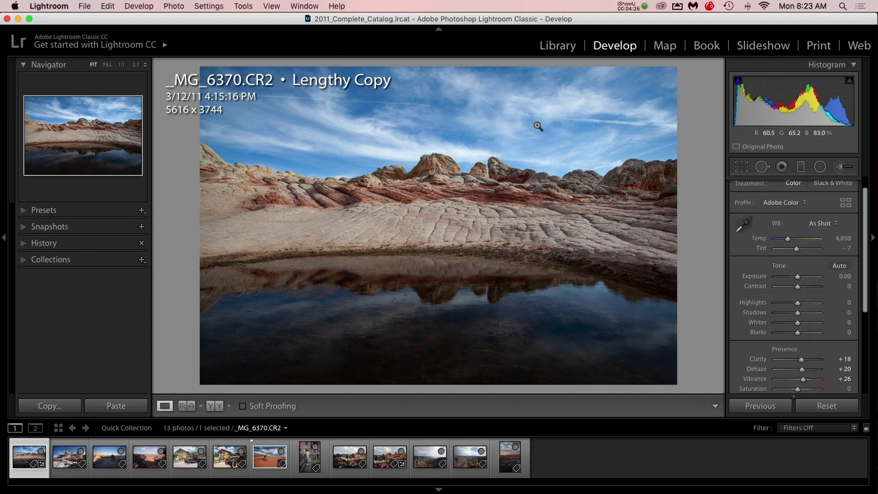
scroll(833, 238, "up", 2)
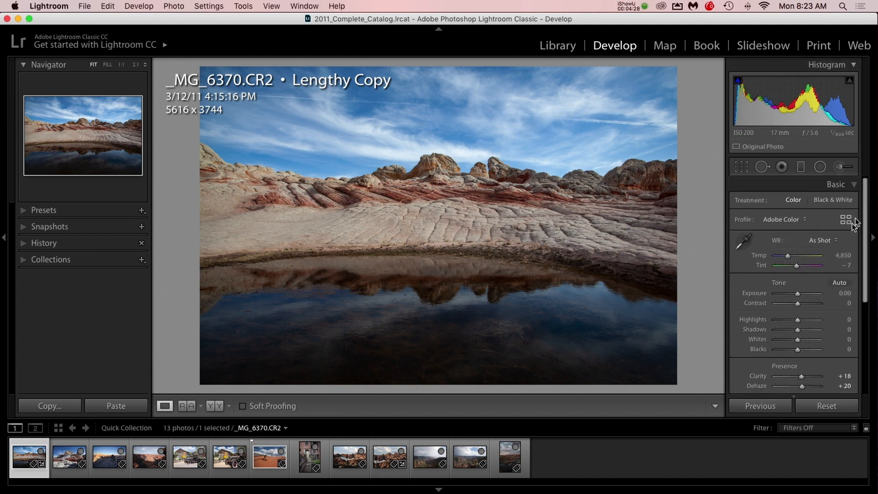
left_click(841, 169)
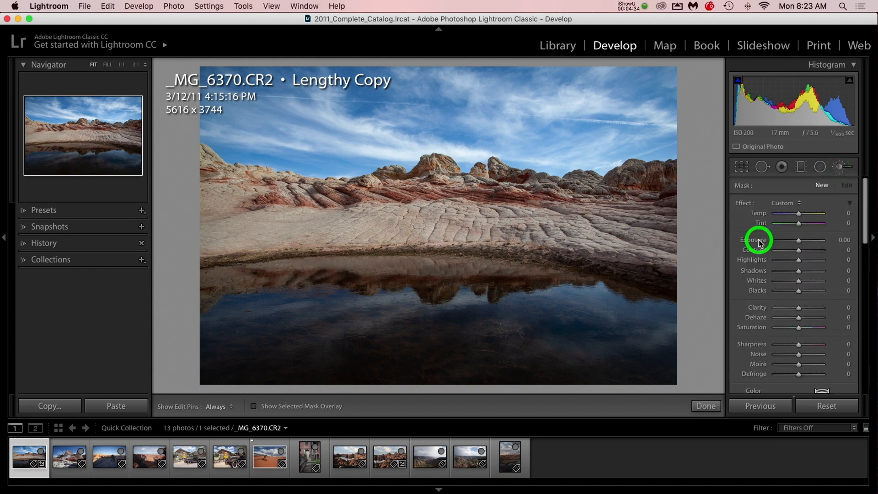
left_click(798, 241)
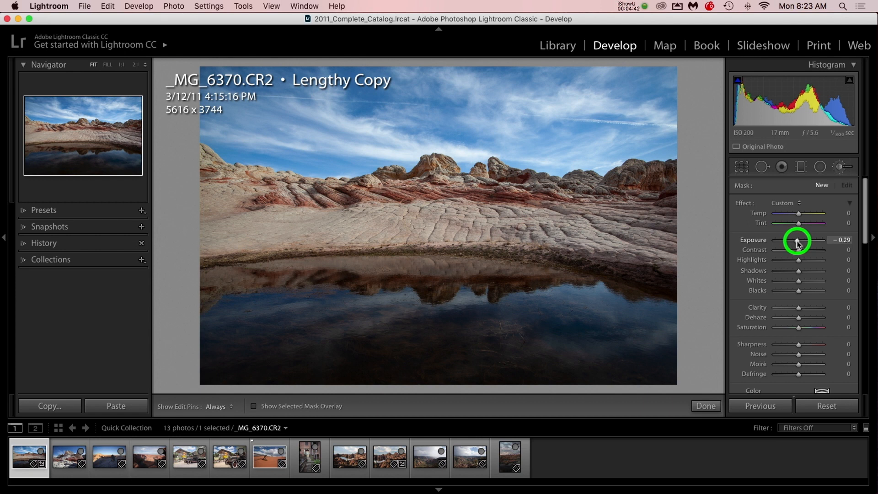
left_click_drag(797, 243, 795, 241)
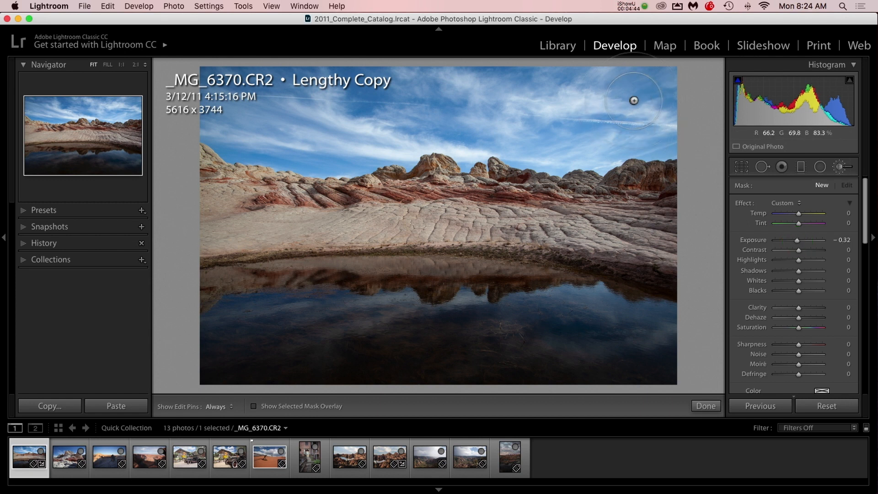
left_click(639, 98)
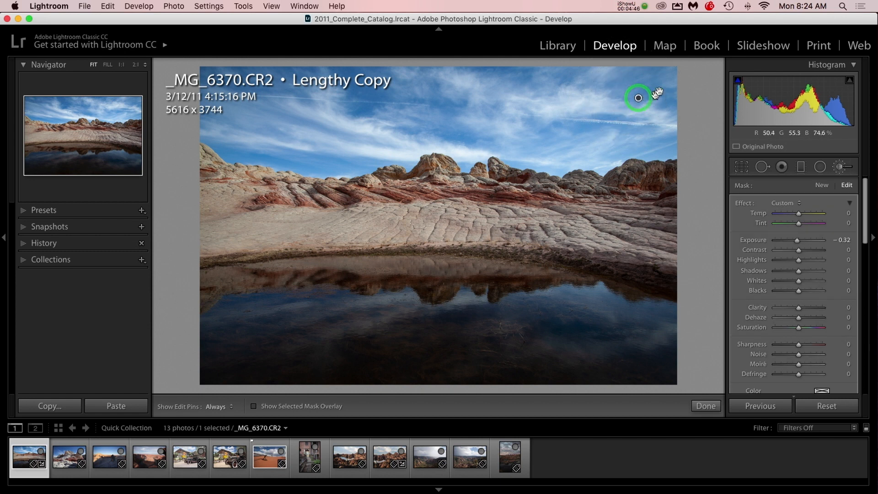
mouse_move(572, 93)
left_mouse_down()
mouse_move(680, 92)
mouse_move(512, 88)
mouse_move(547, 94)
mouse_move(451, 93)
mouse_move(418, 103)
mouse_move(217, 86)
mouse_move(273, 130)
mouse_move(245, 137)
mouse_move(217, 124)
mouse_move(322, 150)
mouse_move(367, 137)
mouse_move(375, 150)
mouse_move(436, 121)
mouse_move(571, 143)
mouse_move(668, 132)
mouse_move(608, 148)
mouse_move(592, 141)
mouse_move(580, 152)
mouse_move(512, 123)
mouse_move(408, 133)
mouse_move(381, 145)
left_mouse_up()
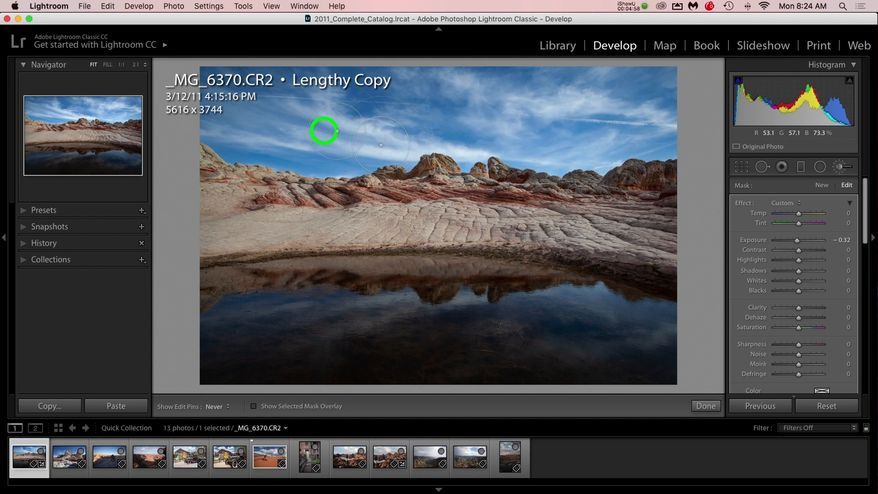
mouse_move(323, 131)
left_mouse_down()
mouse_move(310, 156)
mouse_move(233, 140)
mouse_move(267, 105)
left_mouse_up()
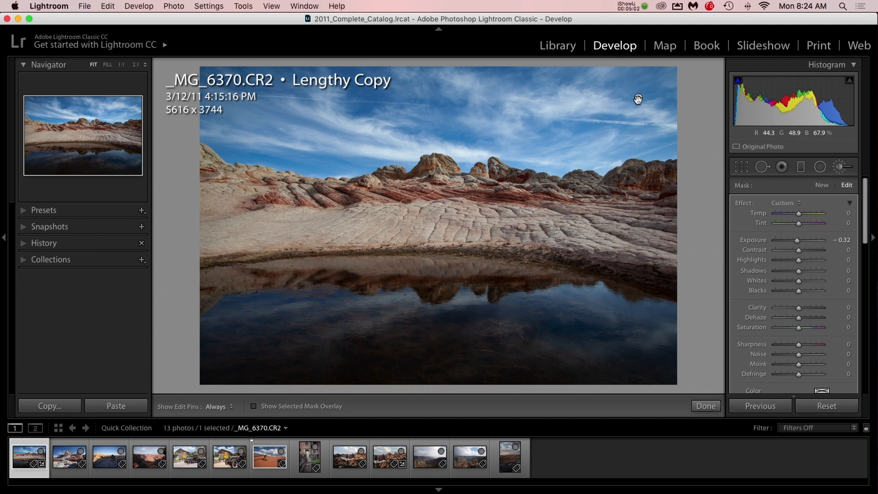
Reduce the brush size and erase the sky mask from the rocks along the whole ridge line
mouse_move(638, 100)
key("bracketleft")
key("bracketleft")
key("bracketleft")
key("bracketleft")
key("bracketleft")
key("bracketleft")
key("bracketleft")
key("bracketleft")
key("bracketleft")
key("bracketleft")
key("bracketleft")
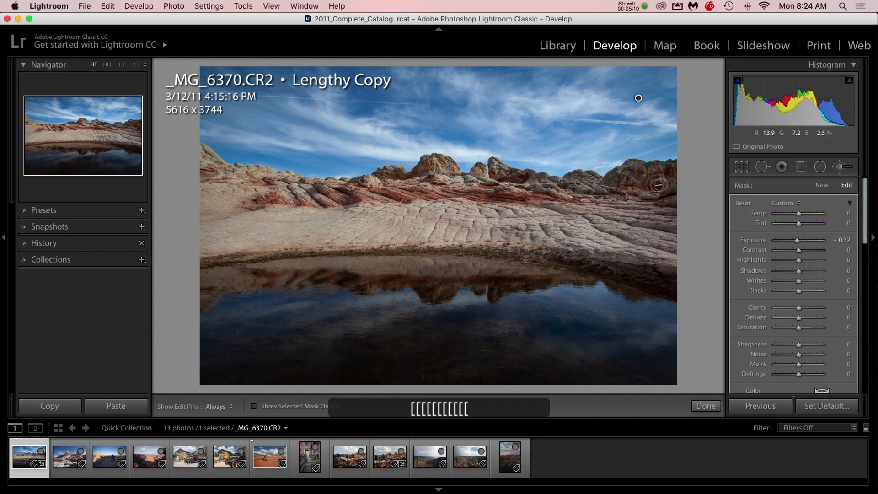
mouse_move(661, 184)
left_mouse_down()
mouse_move(637, 182)
mouse_move(661, 174)
mouse_move(654, 171)
mouse_move(670, 180)
mouse_move(638, 175)
mouse_move(629, 163)
mouse_move(621, 188)
mouse_move(583, 177)
mouse_move(565, 194)
mouse_move(495, 161)
mouse_move(494, 181)
mouse_move(479, 171)
mouse_move(465, 191)
mouse_move(448, 164)
mouse_move(393, 174)
mouse_move(373, 191)
mouse_move(220, 167)
mouse_move(201, 146)
left_mouse_up()
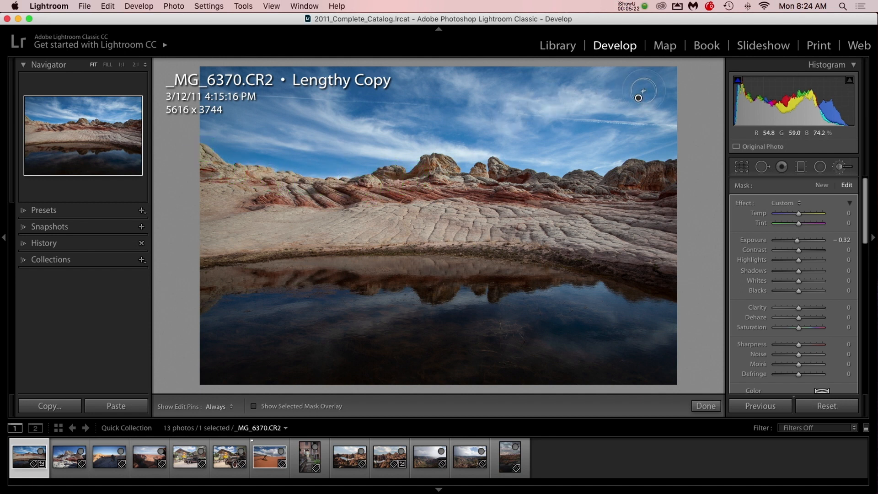
Check the sky mask overlay and touch up the gap between the two central rock formations with a smaller brush
key("o")
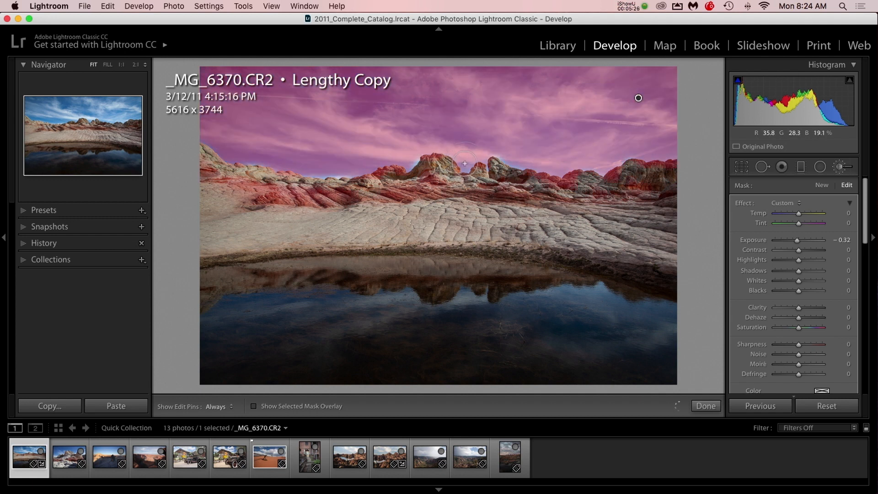
key("o")
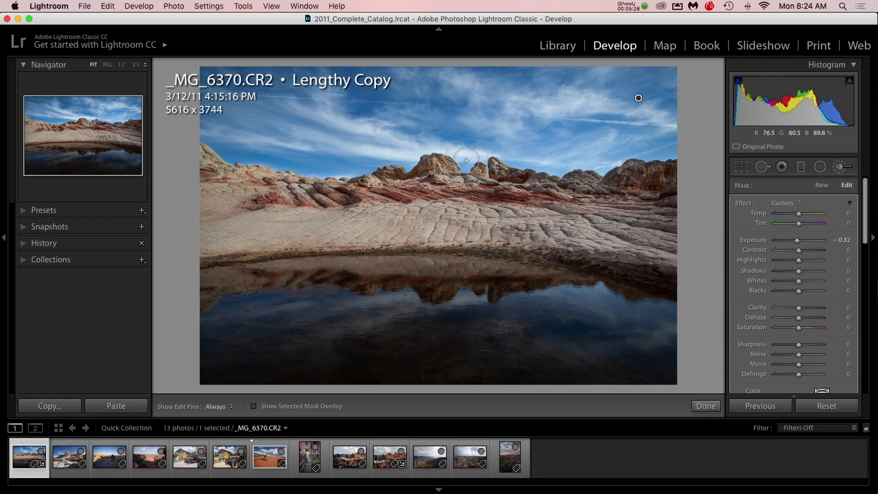
key("bracketleft")
key("bracketleft")
key("bracketleft")
key("bracketleft")
key("bracketleft")
key("bracketleft")
left_click_drag(466, 169, 464, 167)
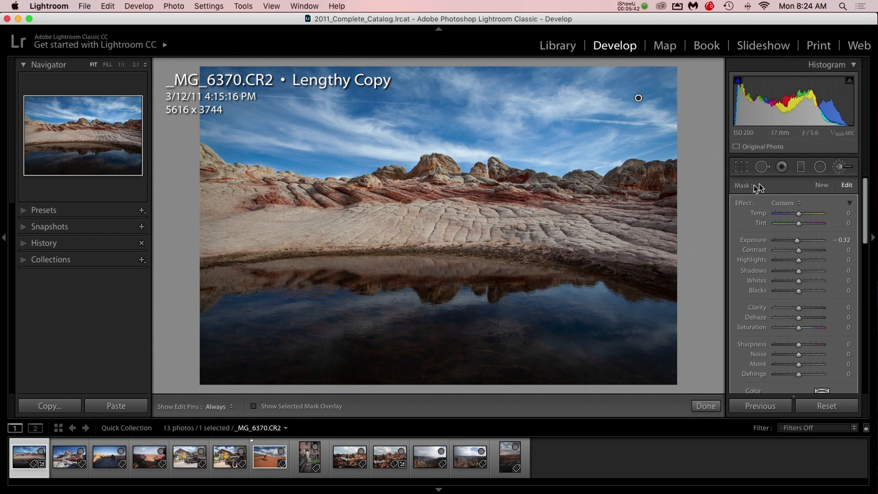
Start a new Adjustment Brush mask, reset its Exposure, and set Exposure to 0.38
left_click(821, 187)
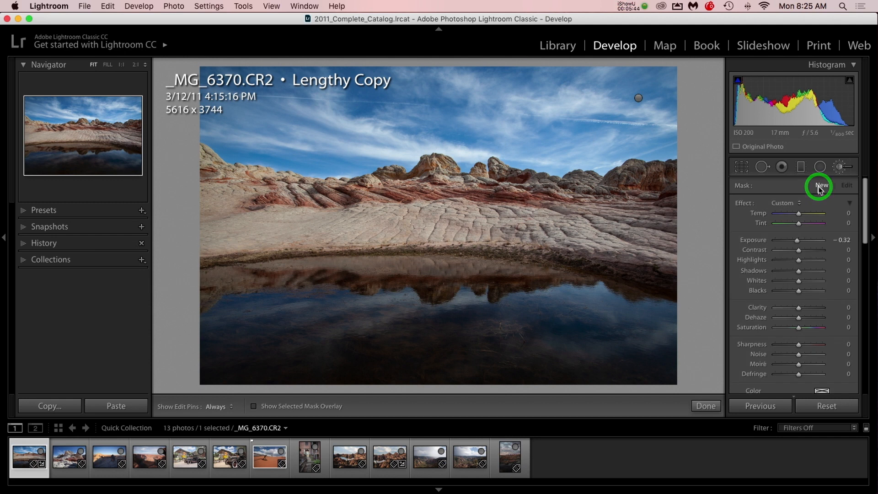
double_click(759, 243)
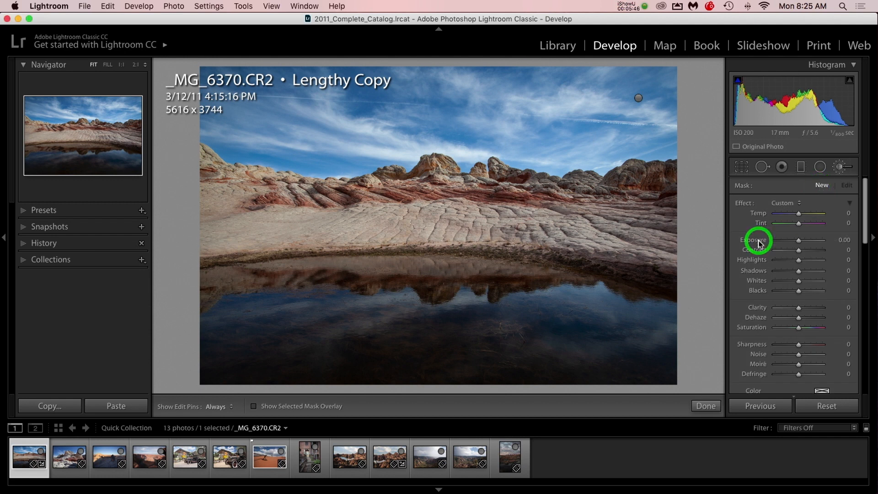
left_click(842, 170)
left_click(842, 170)
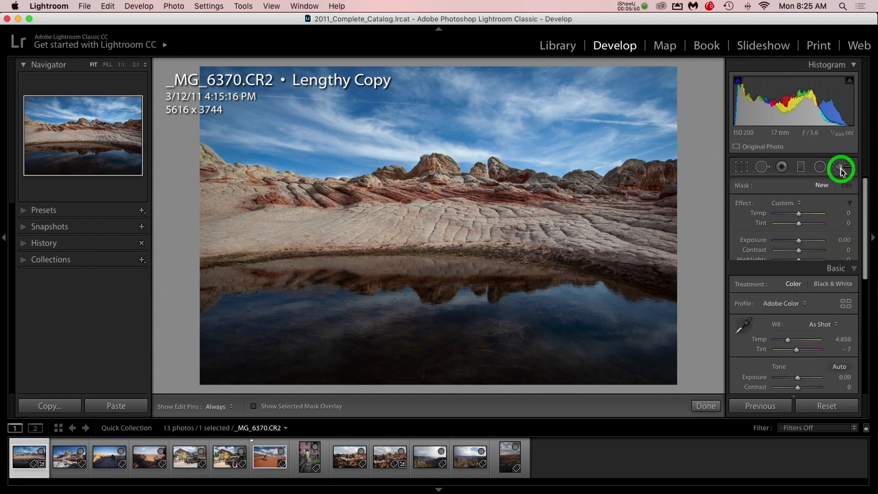
left_click_drag(798, 240, 802, 244)
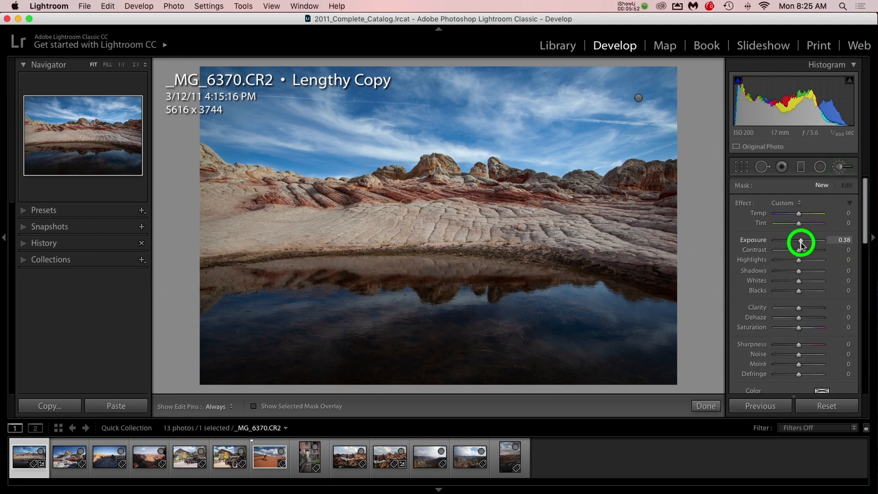
Enlarge the brush, paint over the whole pool of water, and fill the missed lower-left corner of the photo using the mask overlay
key("bracketright")
key("bracketright")
key("bracketright")
key("bracketright")
key("bracketright")
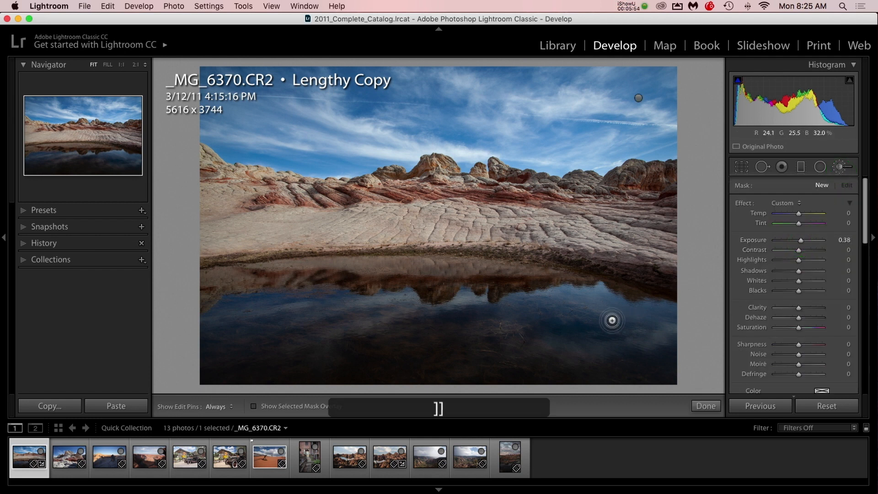
key("bracketright")
key("bracketright")
key("bracketright")
key("bracketright")
key("bracketright")
mouse_move(657, 336)
left_mouse_down()
mouse_move(607, 313)
mouse_move(625, 314)
mouse_move(652, 327)
mouse_move(554, 300)
mouse_move(562, 300)
mouse_move(547, 313)
mouse_move(451, 308)
mouse_move(418, 318)
mouse_move(533, 317)
mouse_move(461, 285)
mouse_move(384, 303)
mouse_move(406, 305)
mouse_move(282, 300)
mouse_move(259, 318)
mouse_move(222, 320)
mouse_move(470, 376)
mouse_move(335, 352)
mouse_move(678, 349)
mouse_move(544, 320)
mouse_move(312, 313)
mouse_move(254, 297)
mouse_move(216, 333)
mouse_move(329, 305)
mouse_move(636, 336)
mouse_move(380, 284)
mouse_move(625, 314)
mouse_move(642, 326)
left_mouse_up()
key("bracketright")
key("bracketright")
key("bracketright")
key("bracketright")
key("bracketright")
key("bracketright")
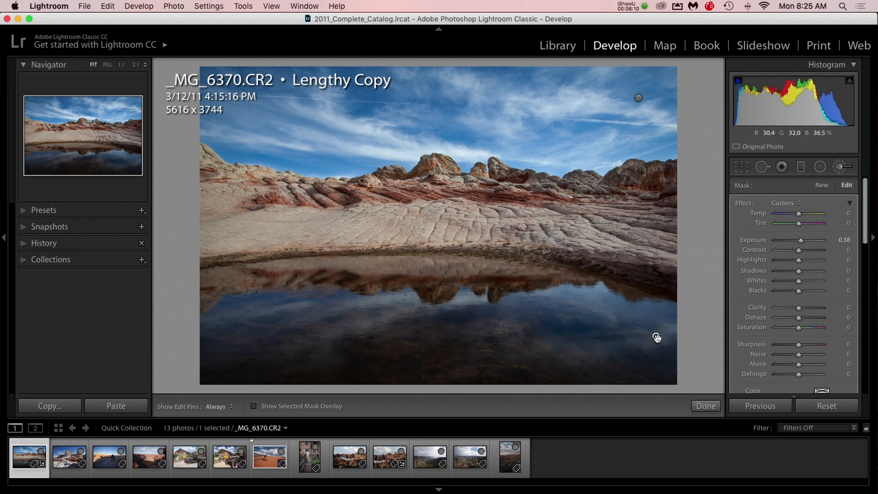
mouse_move(657, 337)
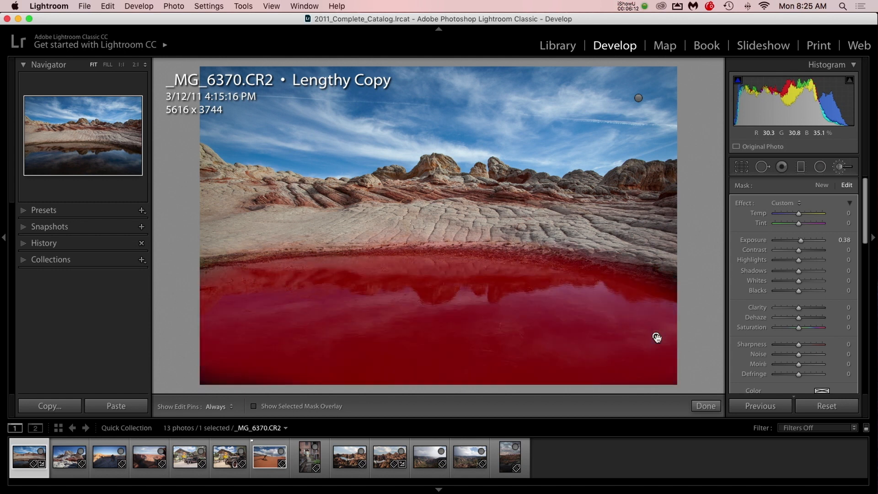
left_click_drag(209, 376, 233, 377)
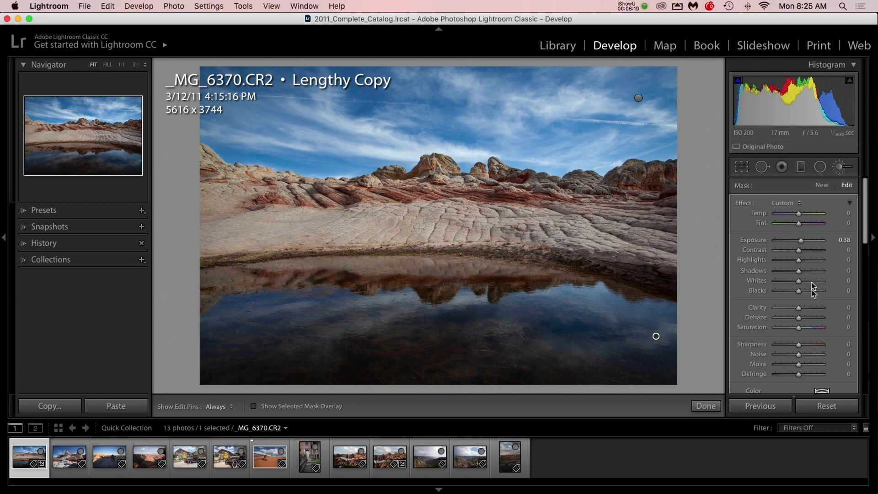
Set the water mask's Saturation to 35, Dehaze to 13 and Clarity to 13, and close the Adjustment Brush
left_click(805, 329)
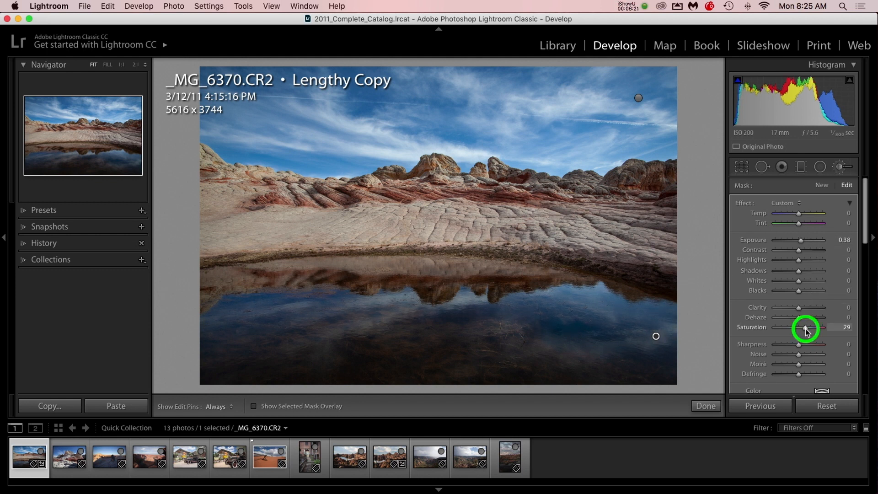
mouse_move(805, 329)
left_mouse_down()
mouse_move(813, 331)
mouse_move(802, 318)
left_mouse_up()
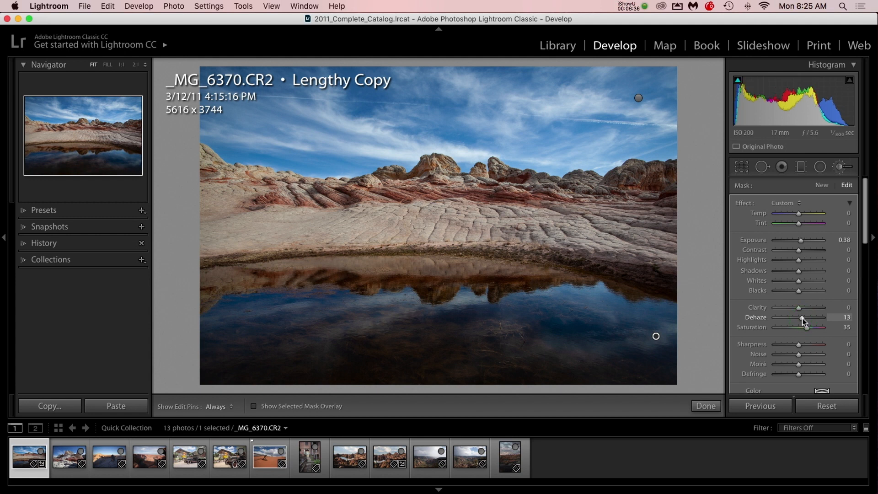
left_click_drag(799, 308, 802, 308)
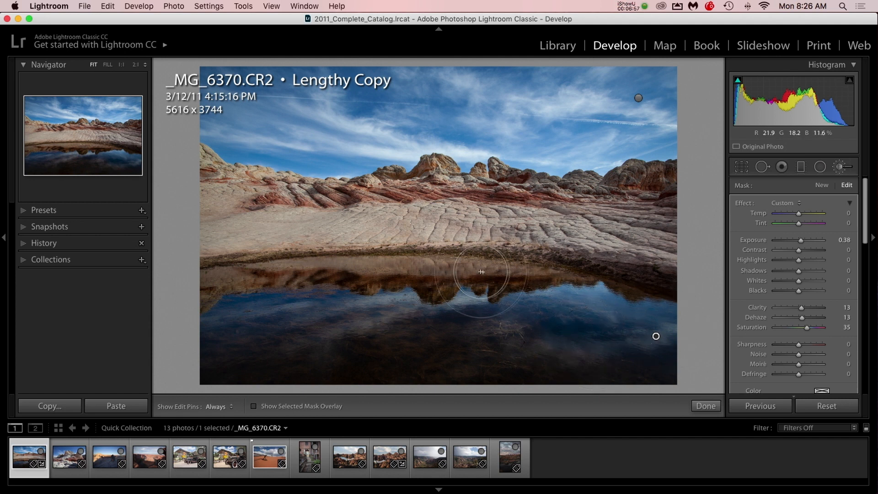
left_click(843, 167)
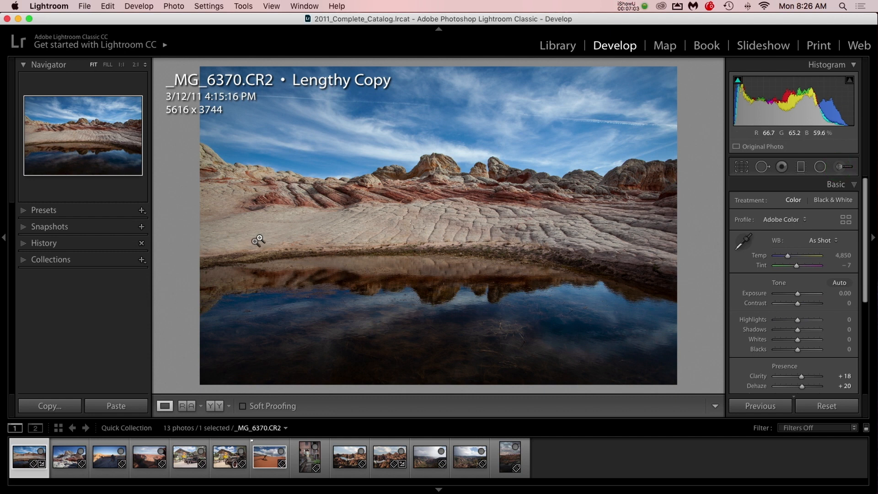
Compare the before and after versions side by side in an enlarged view, and return to the single-photo view
left_click(212, 406)
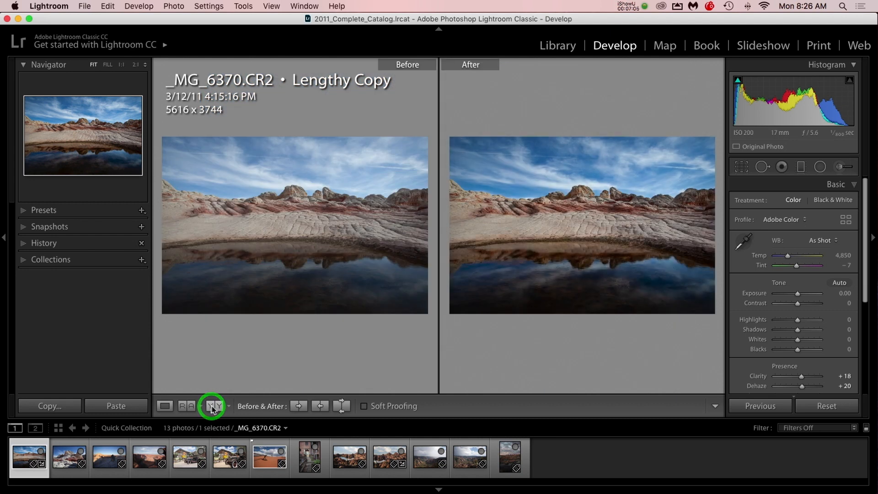
key("Tab")
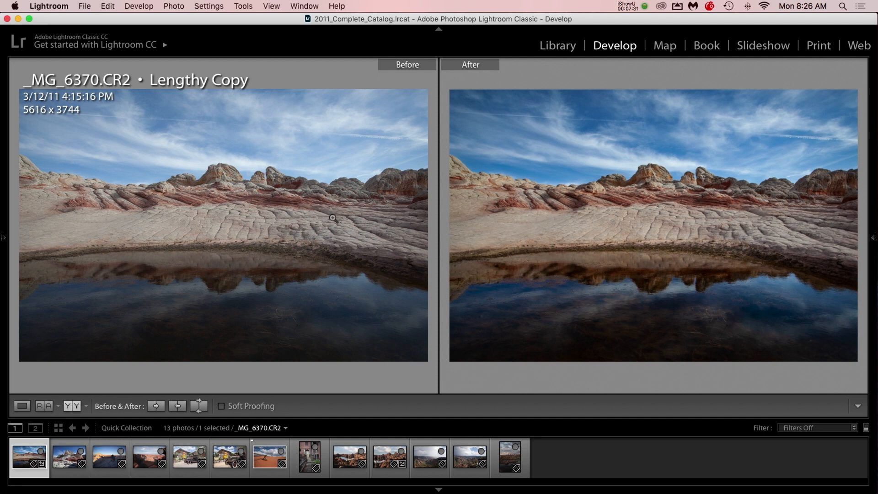
key("Tab")
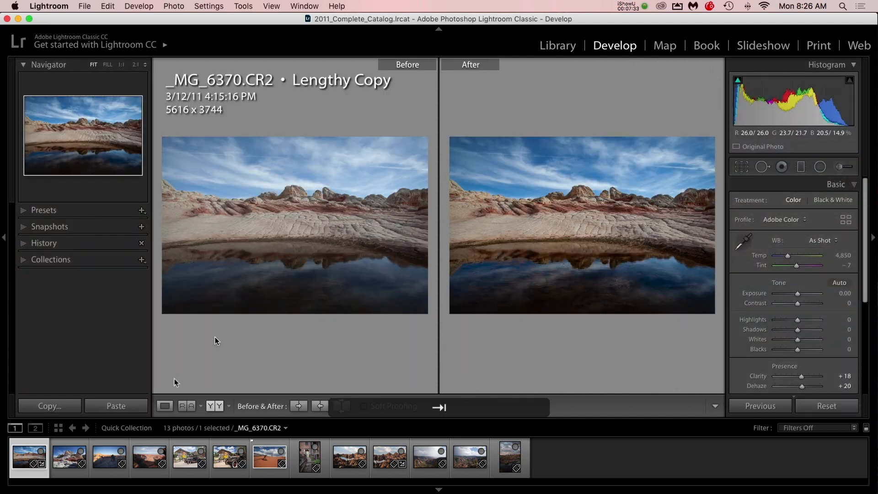
left_click(165, 406)
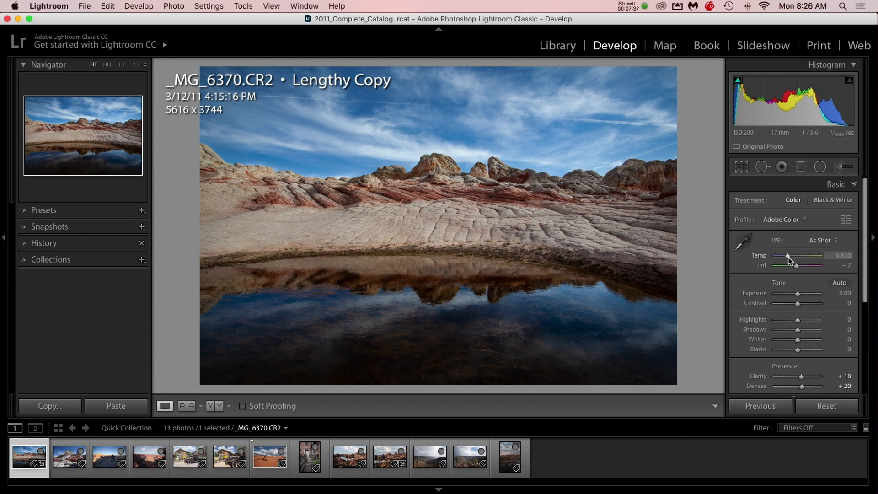
Warm the whole photo by setting the white balance Temp to 5,274
left_click_drag(789, 258, 792, 260)
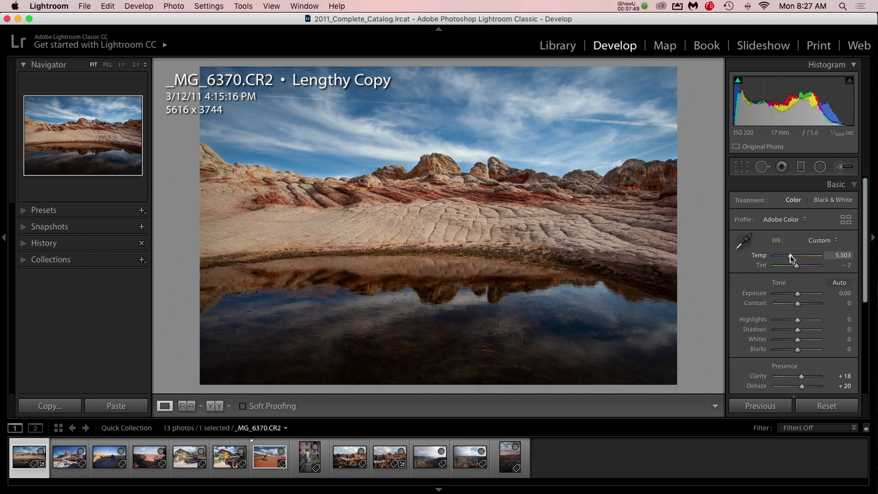
left_click_drag(790, 255, 789, 255)
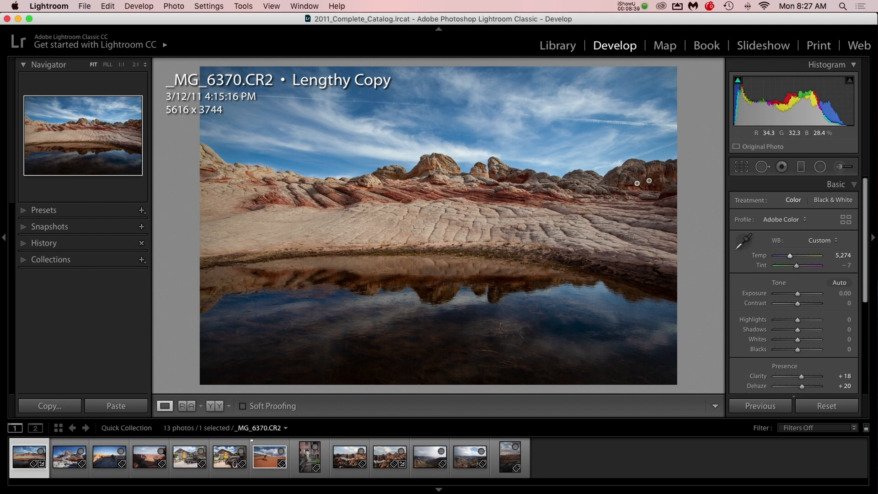
Crop the photo to a 16 x 9 aspect, repositioning it to keep more sky and trim more of the dark water
left_click(742, 167)
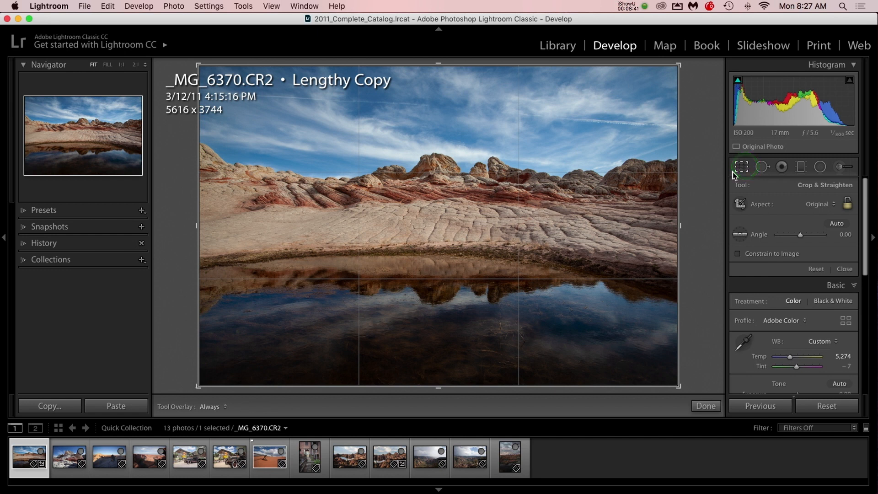
left_click(821, 204)
left_click(814, 278)
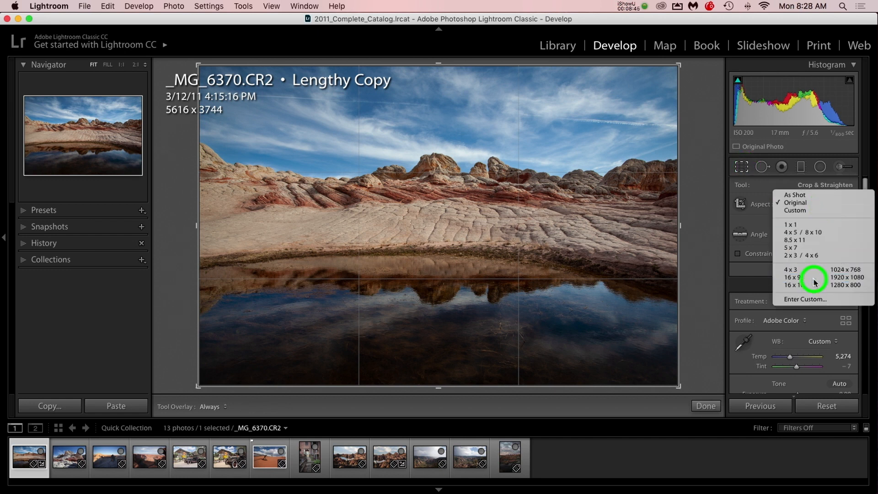
left_click_drag(567, 229, 565, 247)
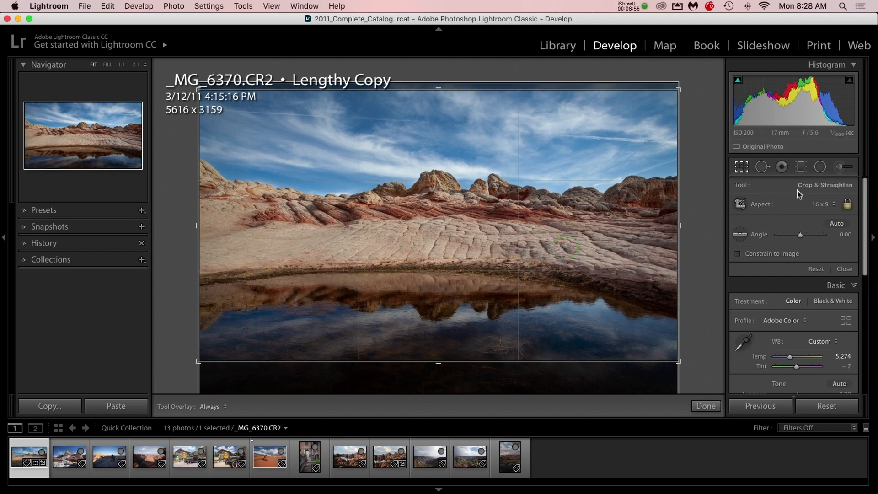
key("Return")
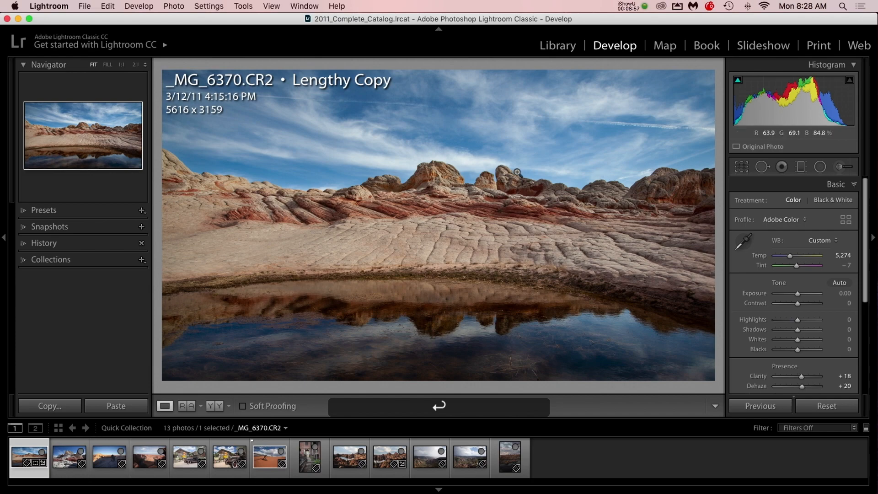
Examine the cropped photo full screen, and compare its before and after versions side by side with the side panels hidden
key("f")
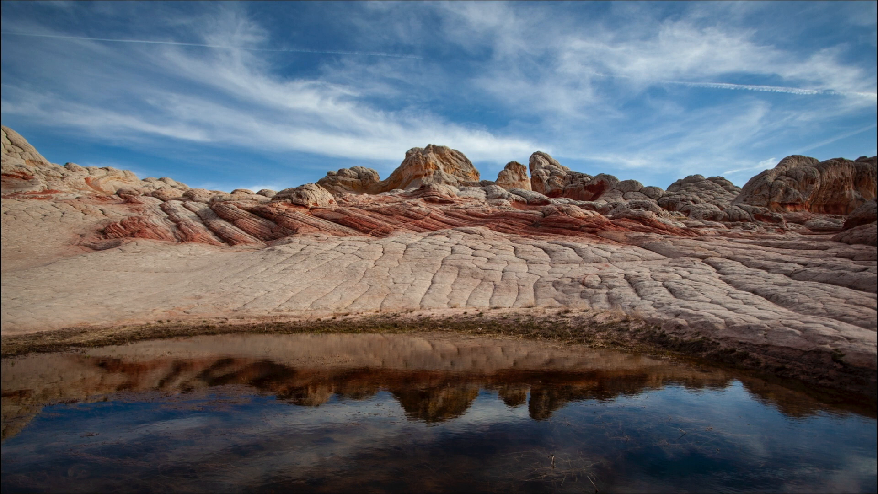
key("f")
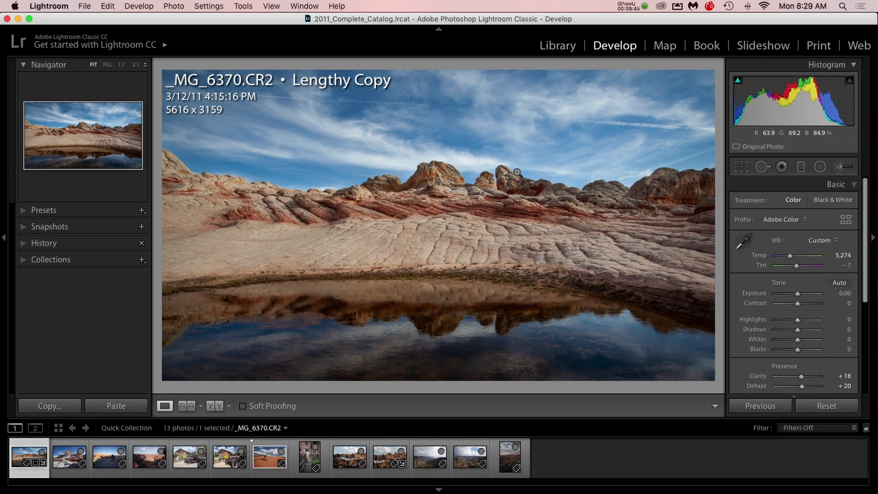
left_click(210, 407)
key("Tab")
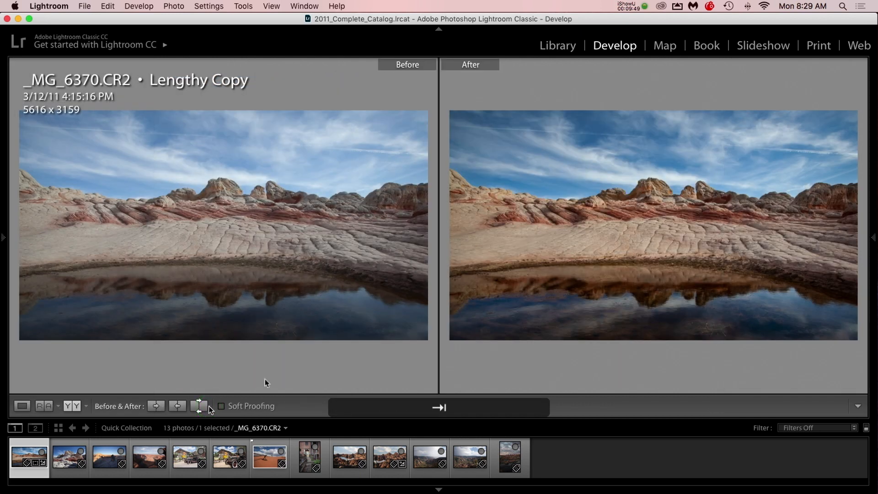